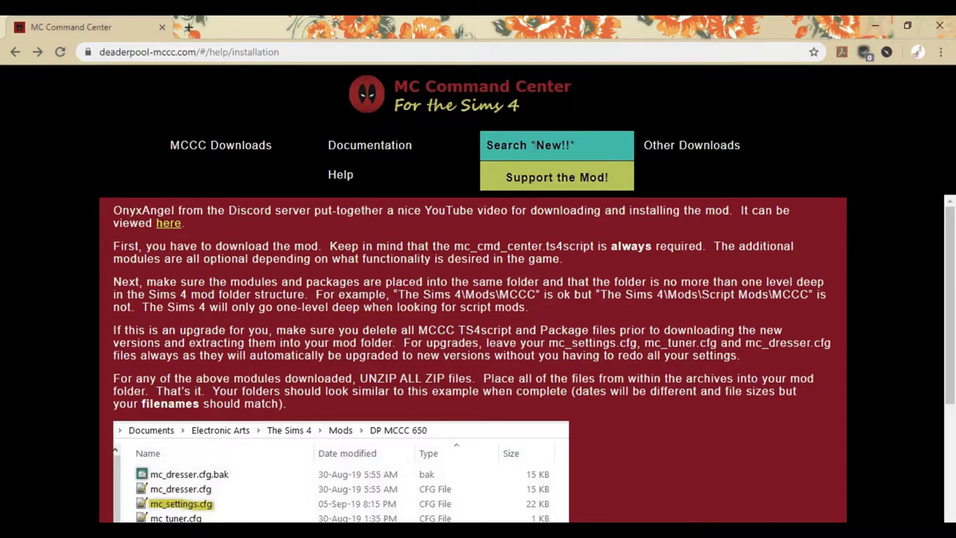
- Switch to the File Explorer window for The Sims 4ModsMCCC and examine the currently installed mod files
click(351, 532)
click(331, 499)
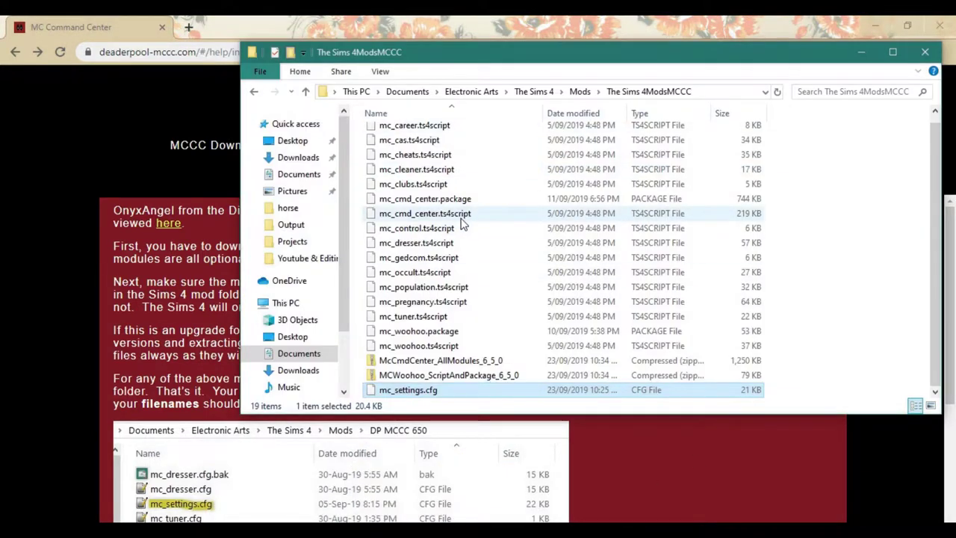
key(ctrl+a)
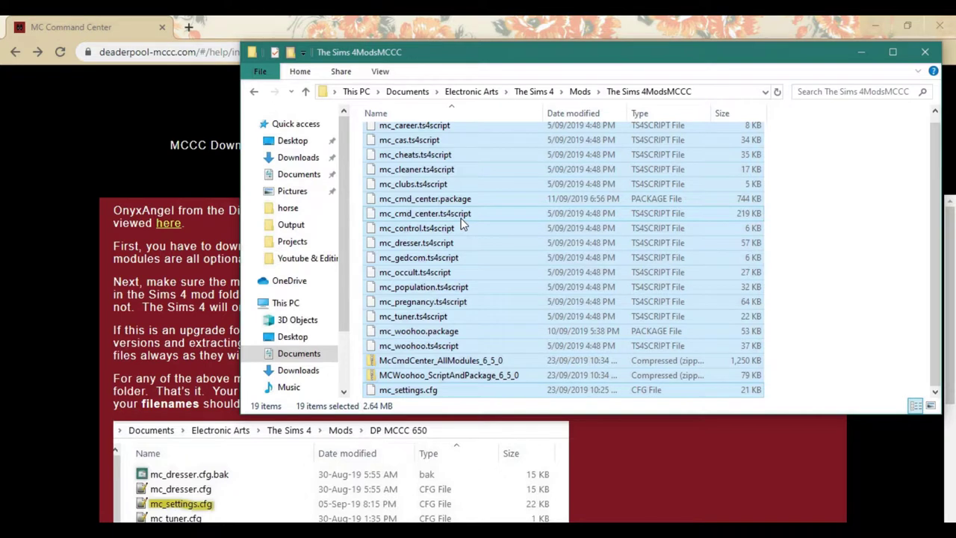
scroll(483, 248, up, 1)
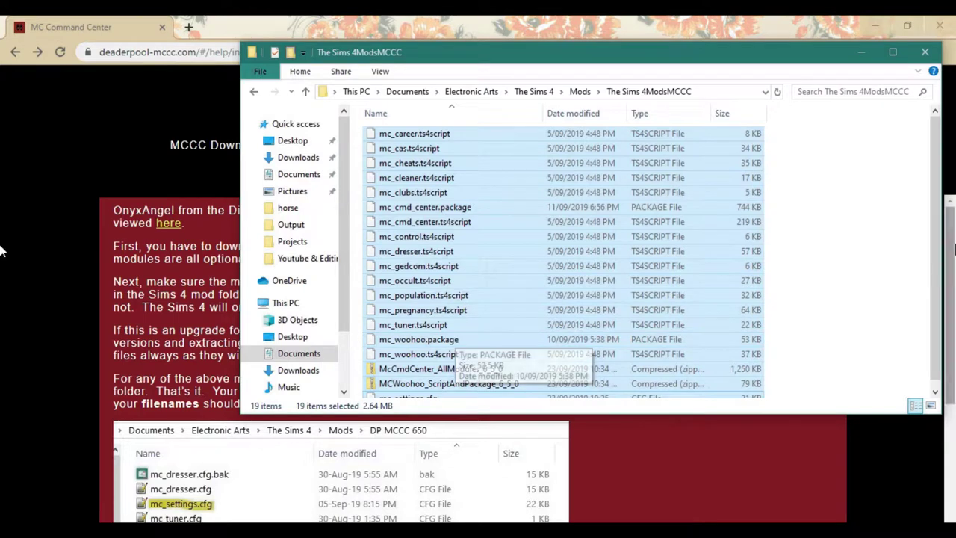
click(882, 299)
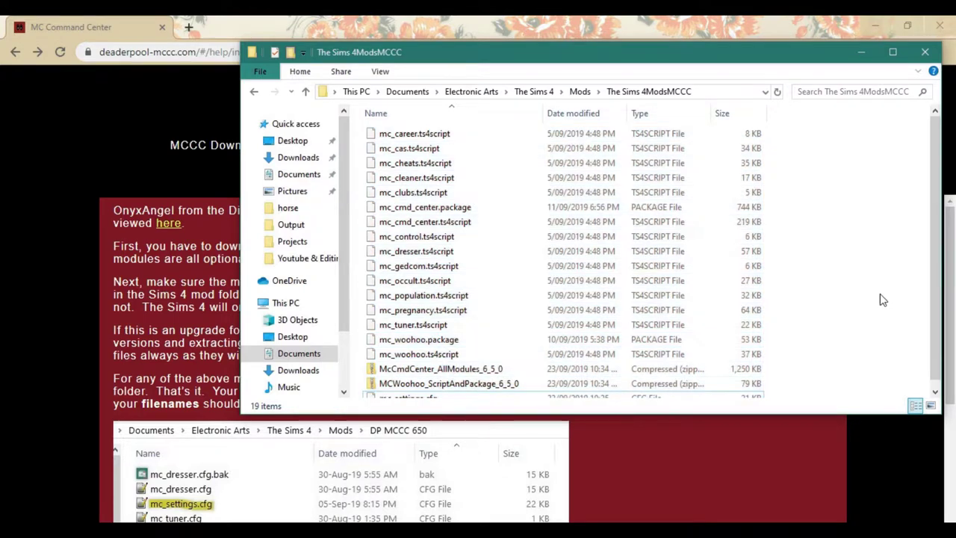
click(867, 54)
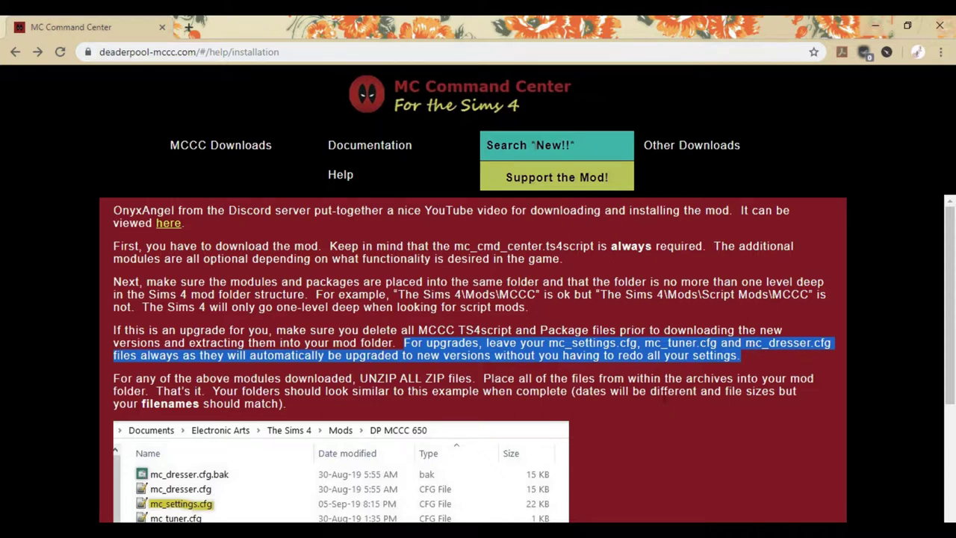
- Read the installation page's upgrade instructions and compare them with its example listing of the mod folder
scroll(658, 397, down, 3)
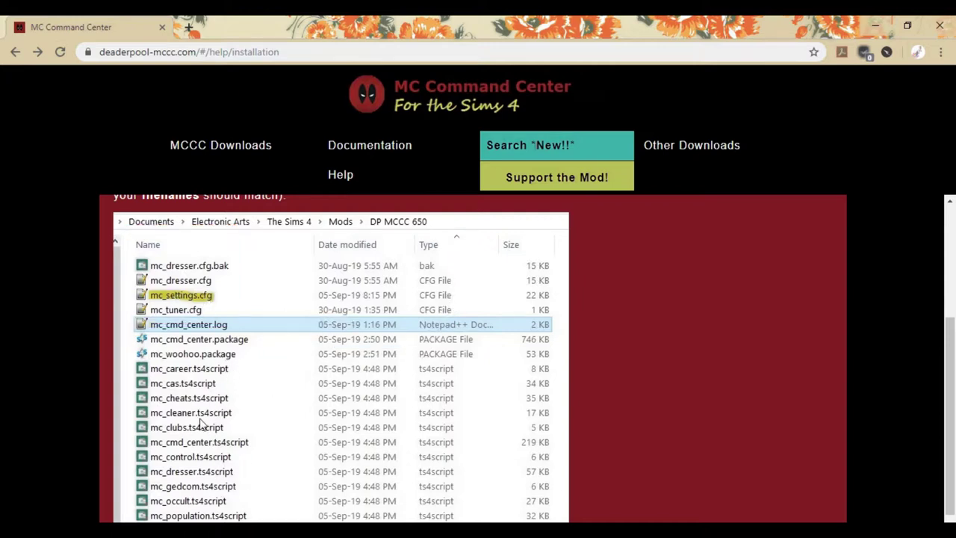
scroll(201, 424, down, 1)
scroll(209, 426, up, 2)
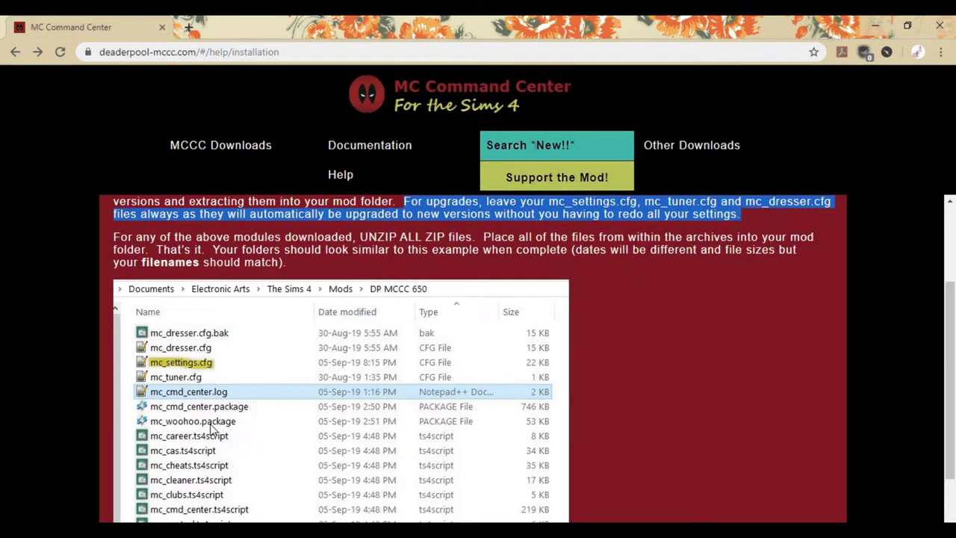
scroll(202, 387, up, 1)
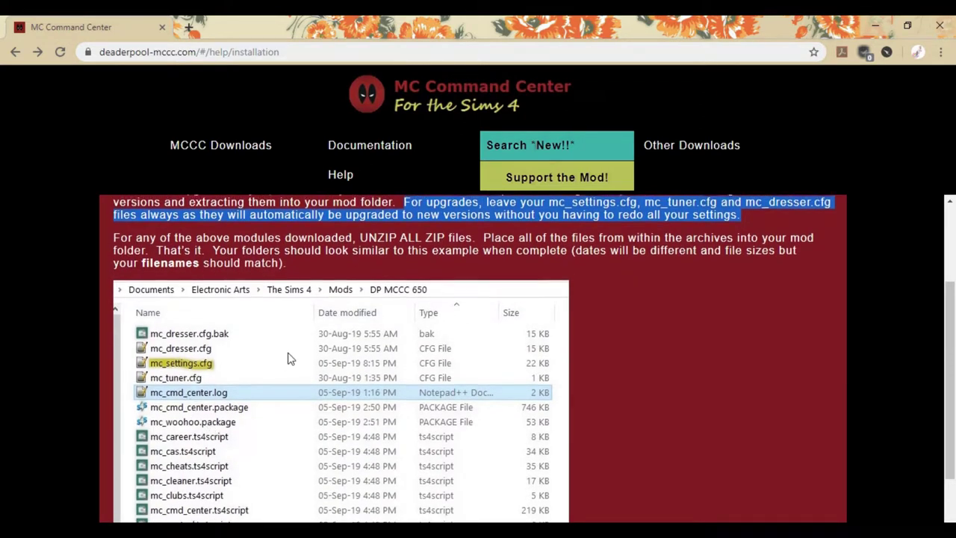
scroll(637, 276, up, 1)
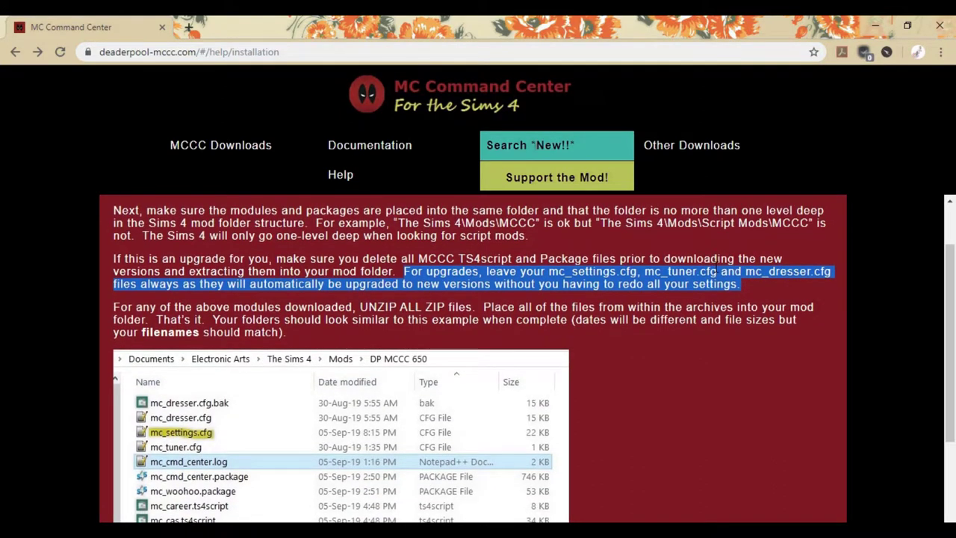
- In File Explorer, move mc_settings.cfg from The Sims 4ModsMCCC folder to the Desktop
click(320, 499)
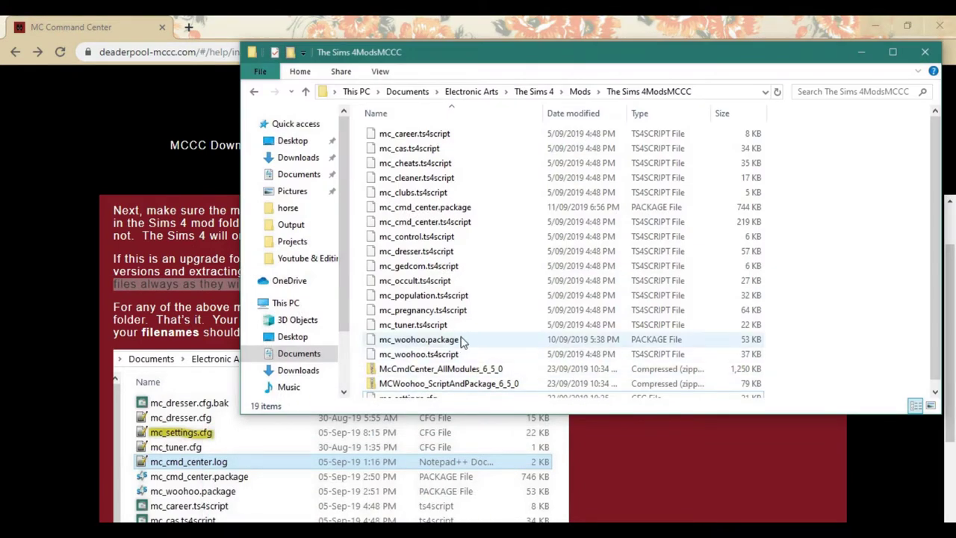
scroll(468, 335, down, 1)
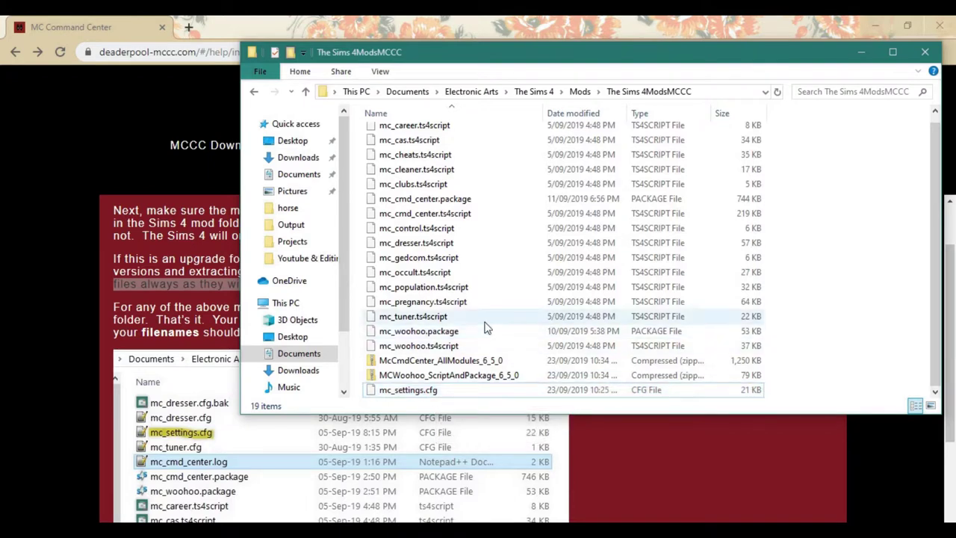
scroll(487, 326, up, 1)
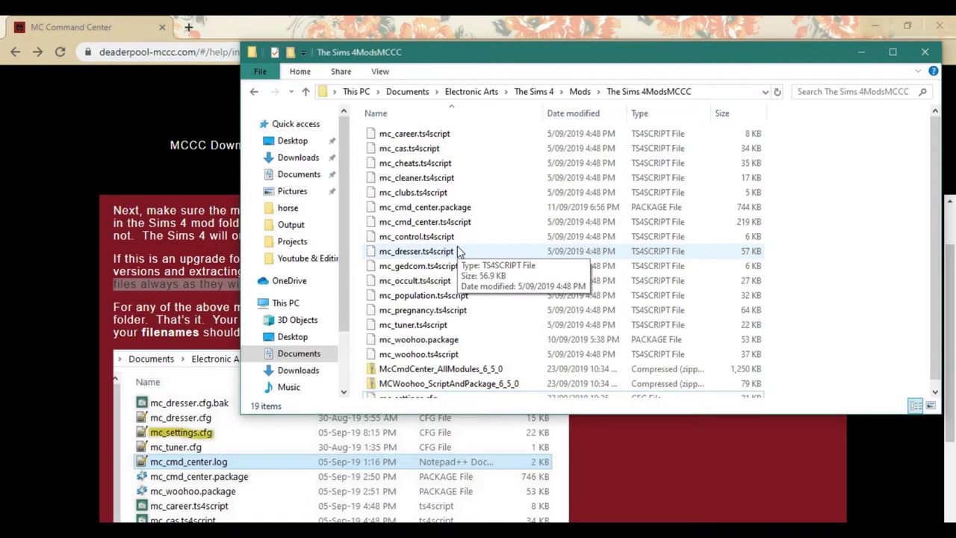
scroll(460, 251, down, 1)
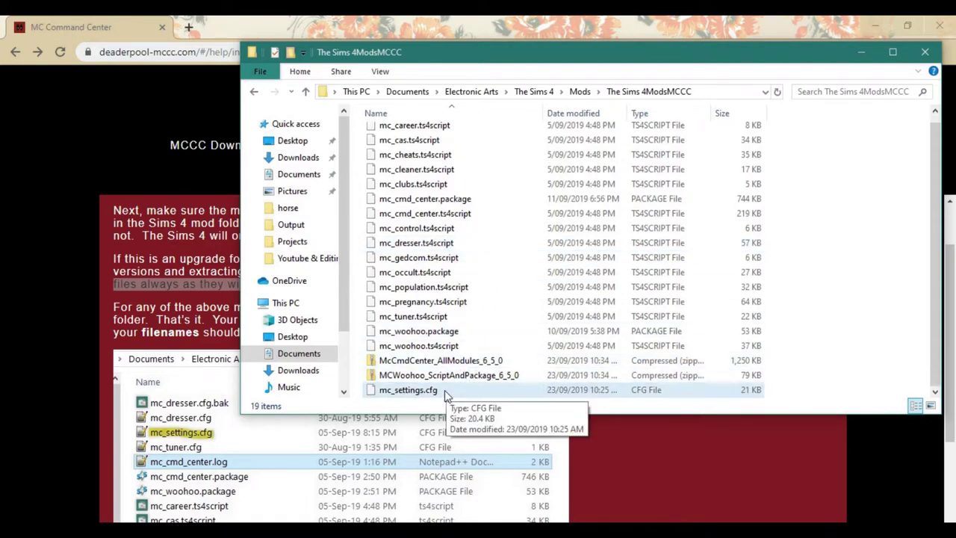
drag(445, 390, 293, 141)
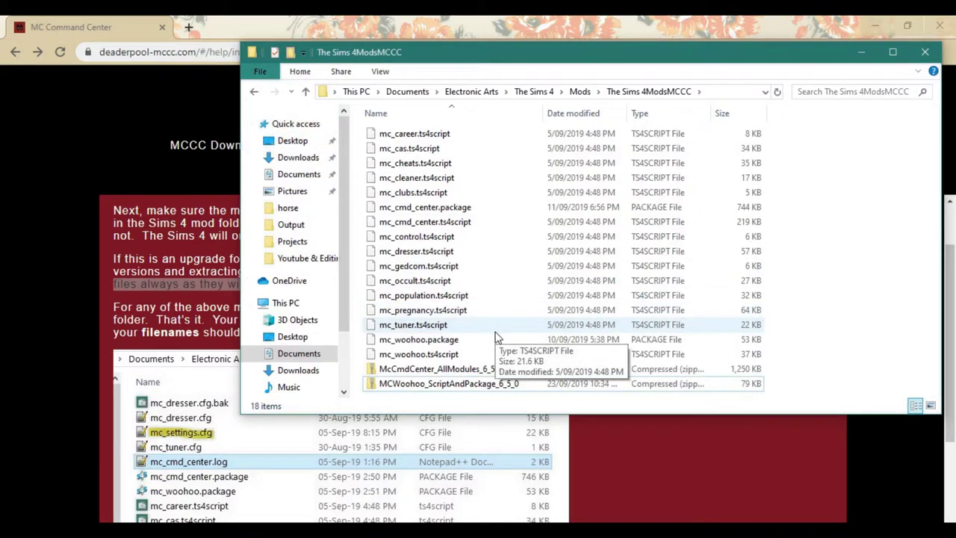
- Delete all remaining script, package and zip files from The Sims 4ModsMCCC folder
key(ctrl+a)
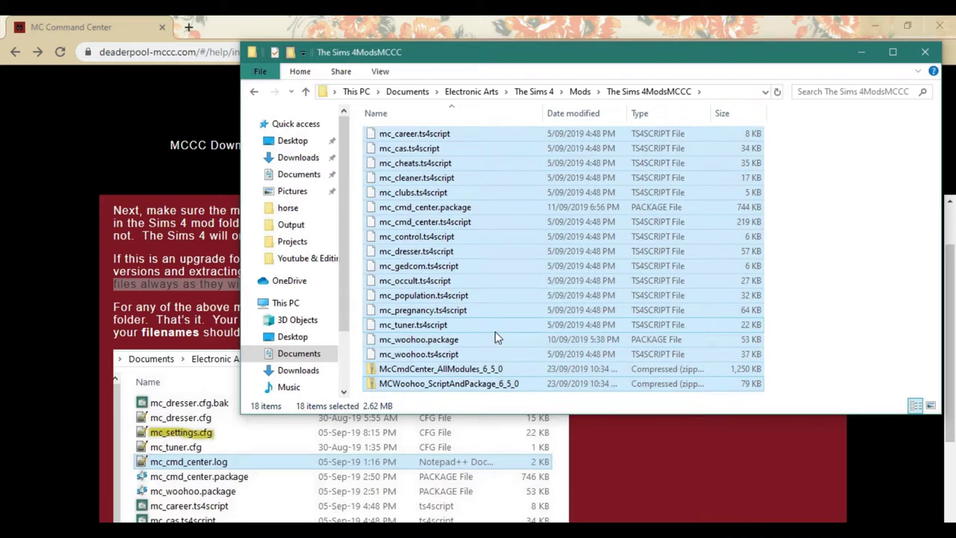
key(Delete)
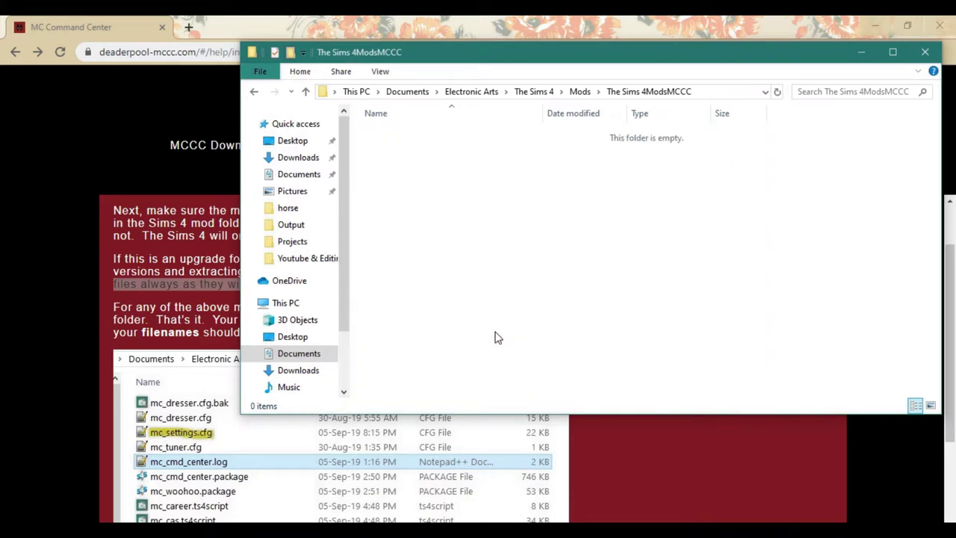
- Switch to the browser and download MC Command Center 6.5.0 and MC Woohoo 6.5.0 from the MCCC releases page
click(123, 148)
click(214, 149)
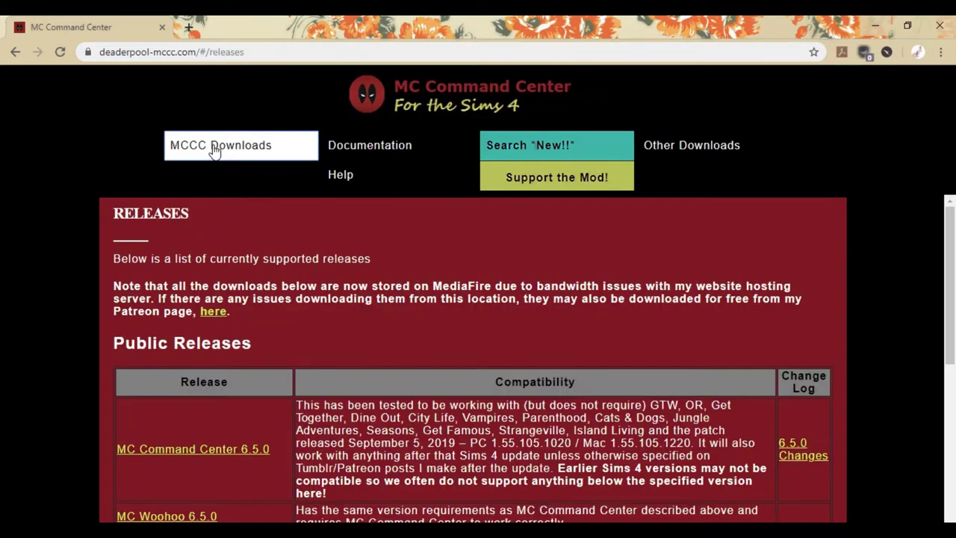
scroll(260, 246, down, 2)
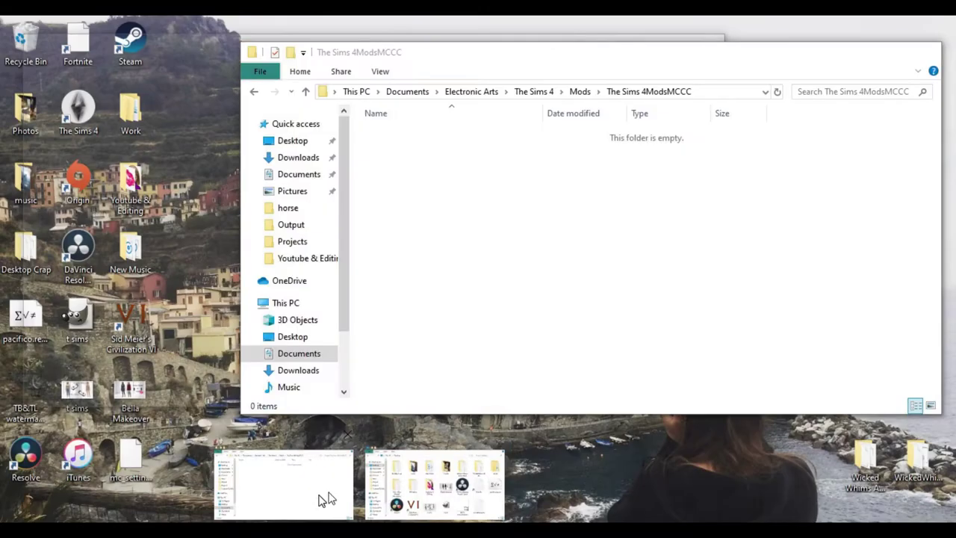
- Move the MCWoohoo_ScriptAndPackage_6_5_0 and McCmdCenter_AllModules_6_5_0 archives from Downloads into The Sims 4ModsMCCC folder in File Explorer
click(320, 497)
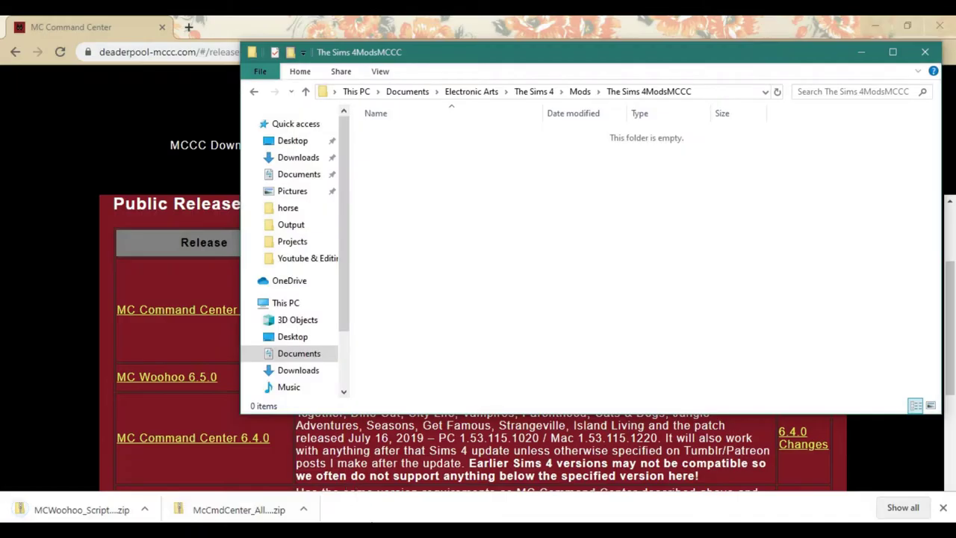
click(403, 484)
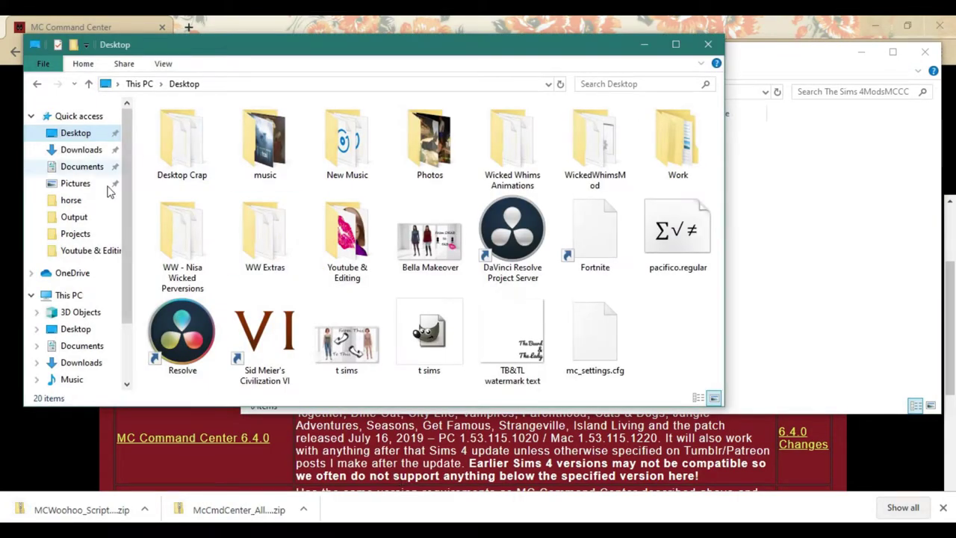
click(80, 150)
drag(182, 160, 747, 246)
drag(181, 172, 433, 217)
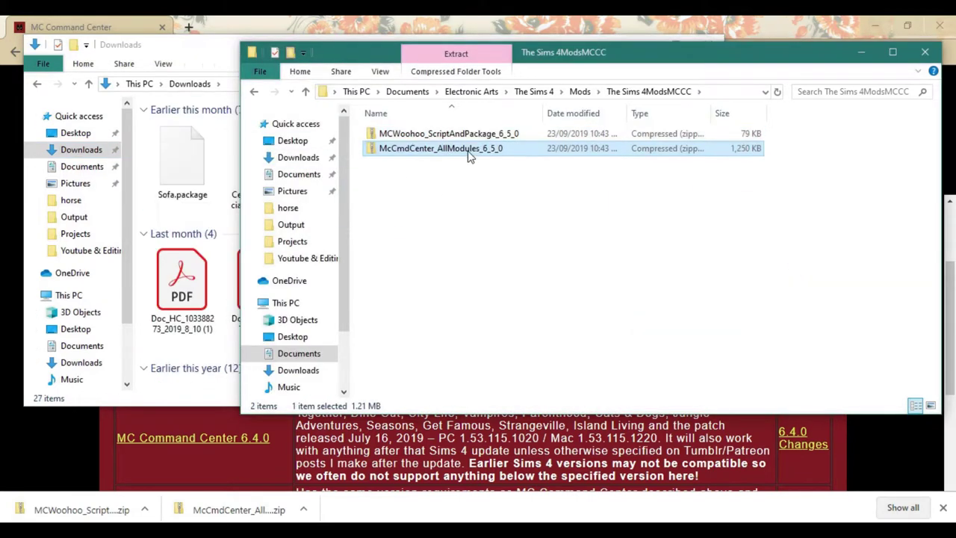
- Extract the MCWoohoo_ScriptAndPackage_6_5_0 archive with 7-Zip directly into the current mod folder
click(470, 140)
right_click(471, 140)
mouse_move(508, 201)
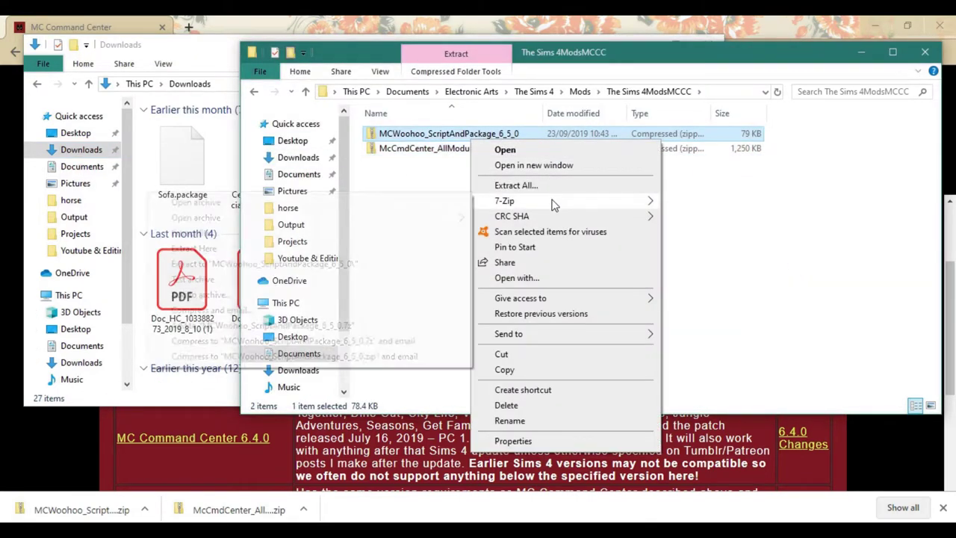
click(281, 249)
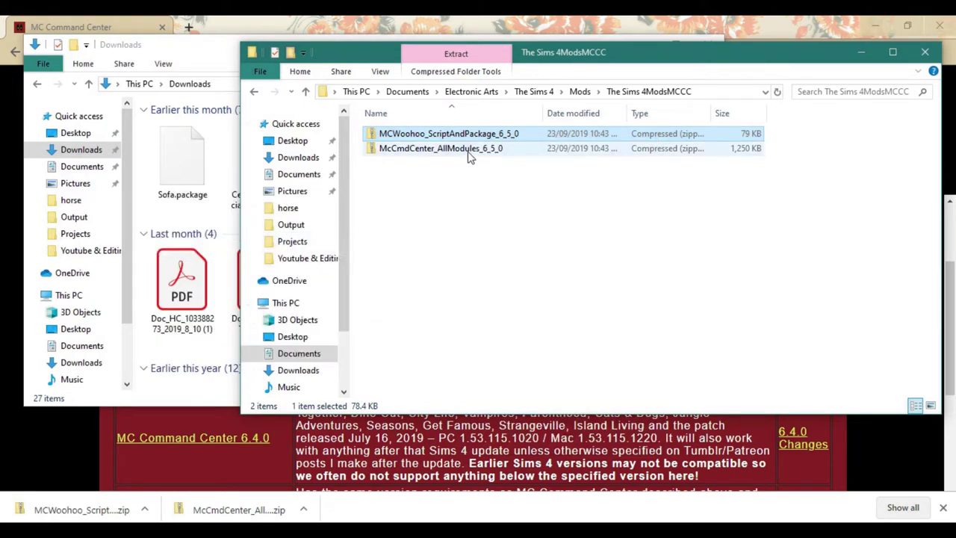
- Extract the McCmdCenter_AllModules_6_5_0 archive with 7-Zip directly into the current mod folder
right_click(468, 176)
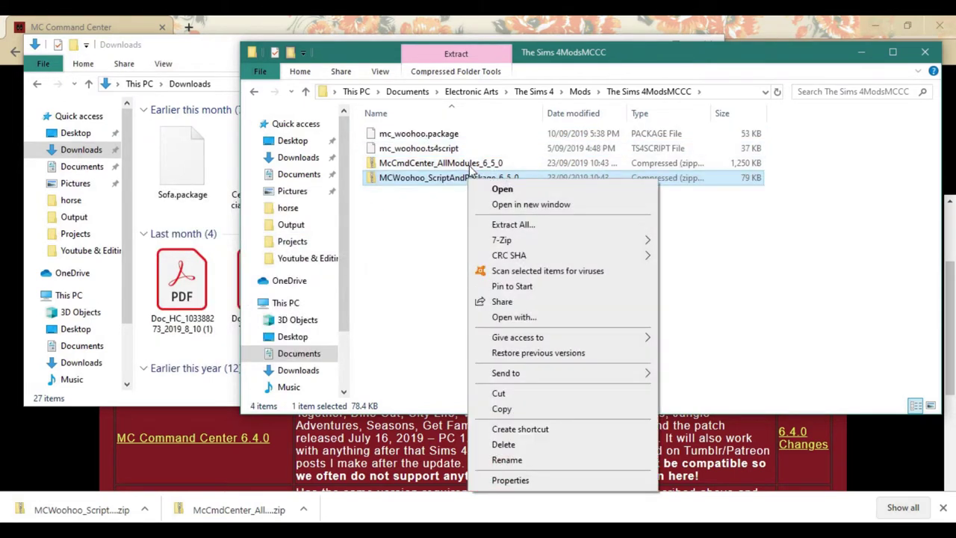
click(472, 166)
right_click(473, 167)
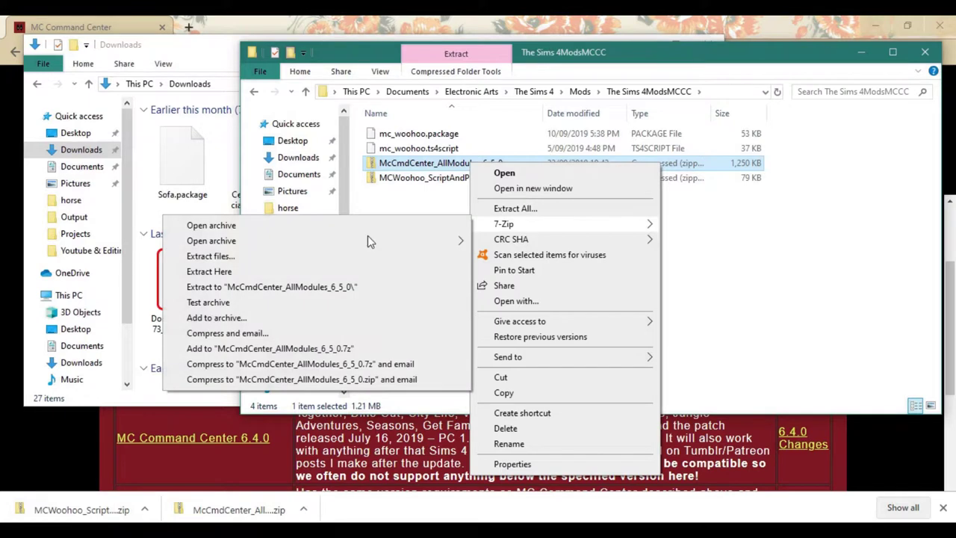
click(332, 271)
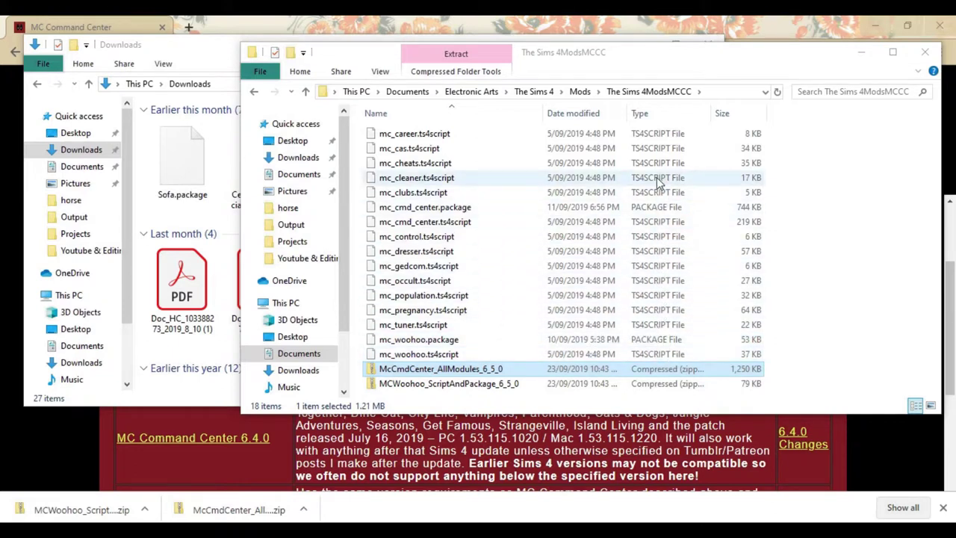
- Move mc_settings.cfg from the Desktop back into The Sims 4ModsMCCC folder
click(80, 136)
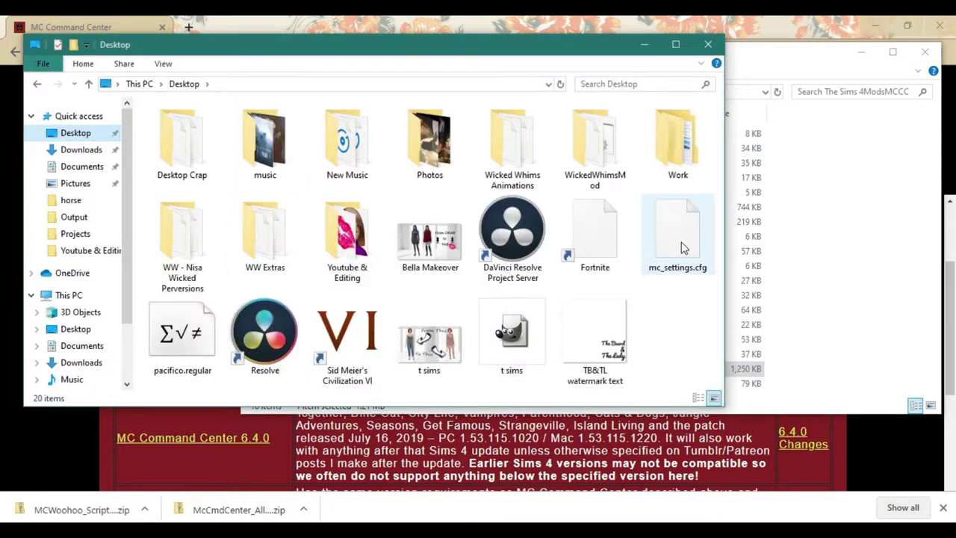
drag(677, 235, 818, 230)
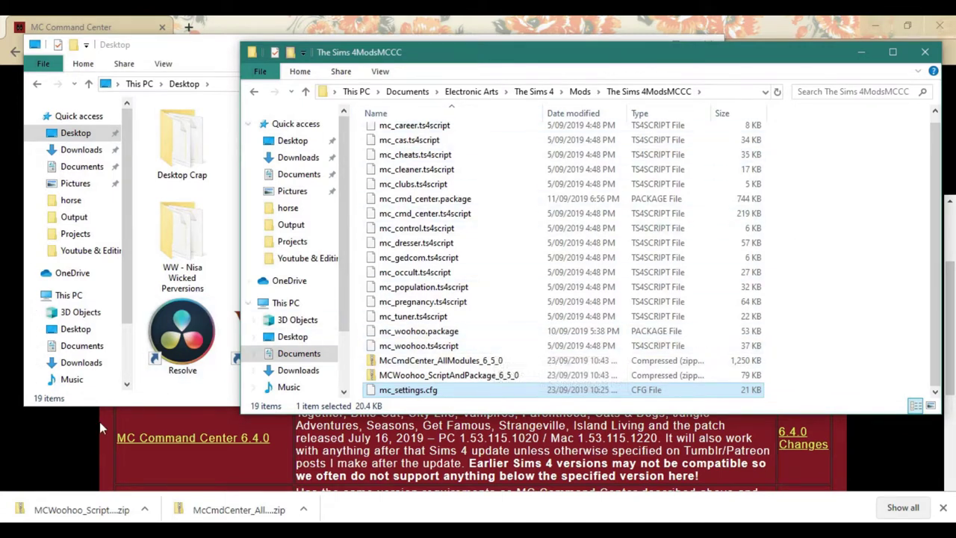
click(46, 446)
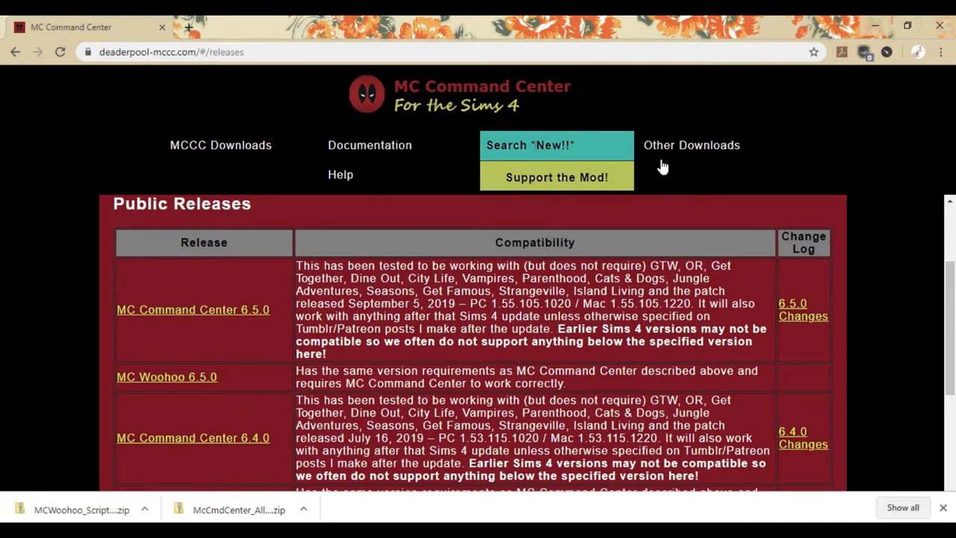
click(586, 150)
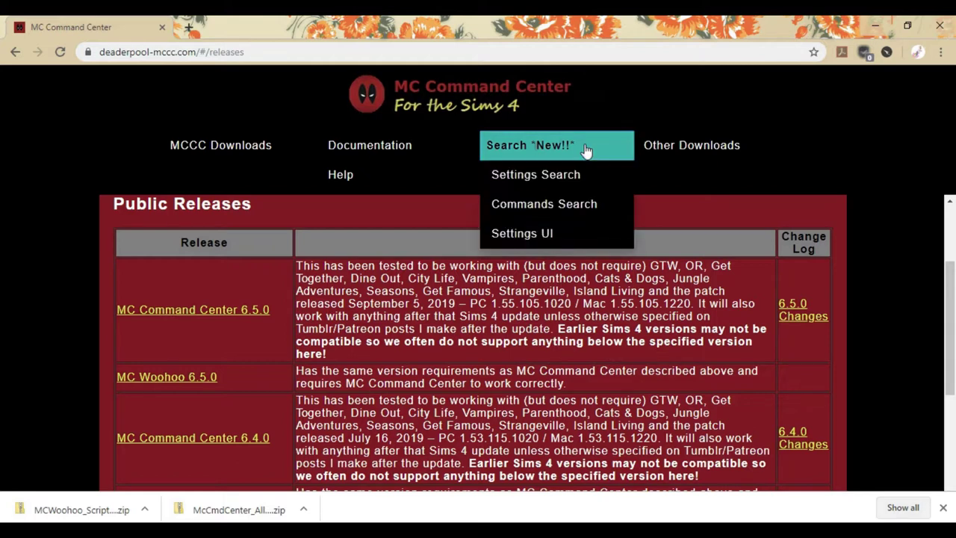
click(396, 184)
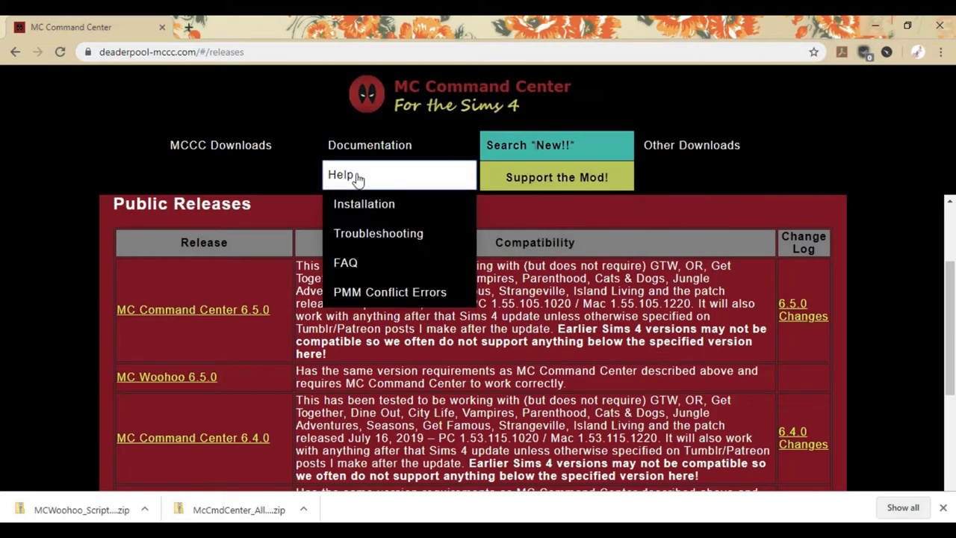